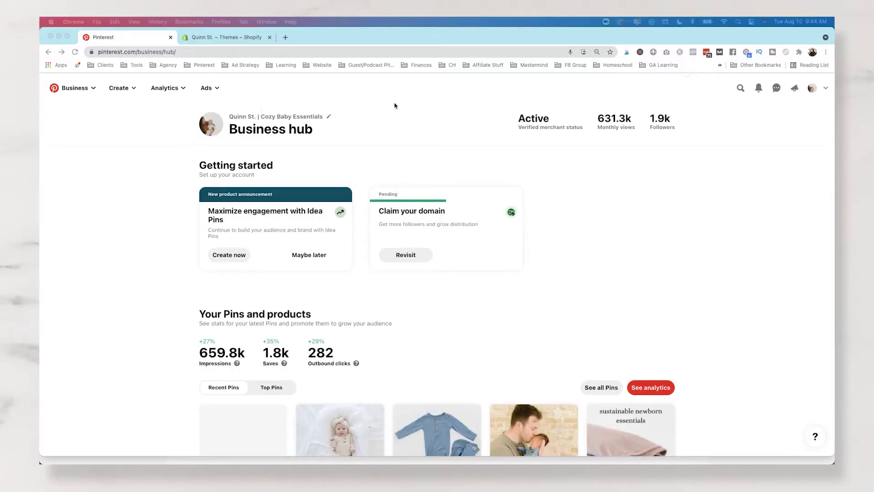
Go to Settings > Claim from the account menu and point out the Websites claim option.
left_click(826, 89)
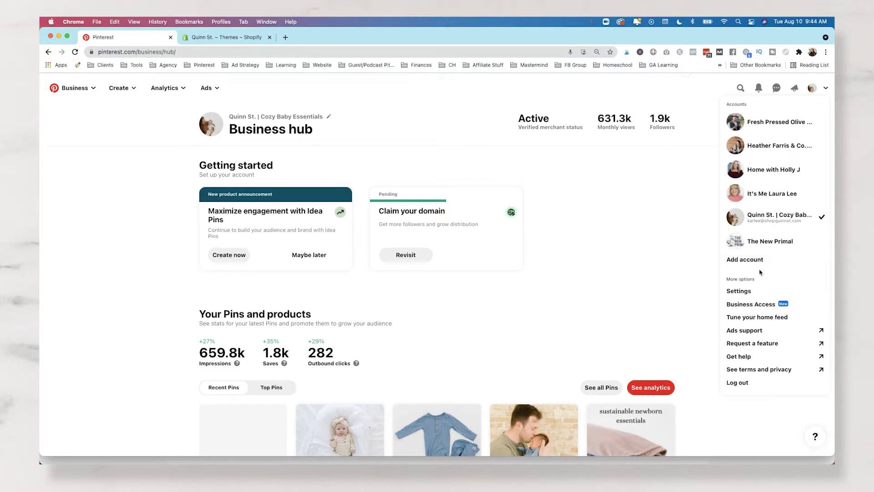
left_click(738, 291)
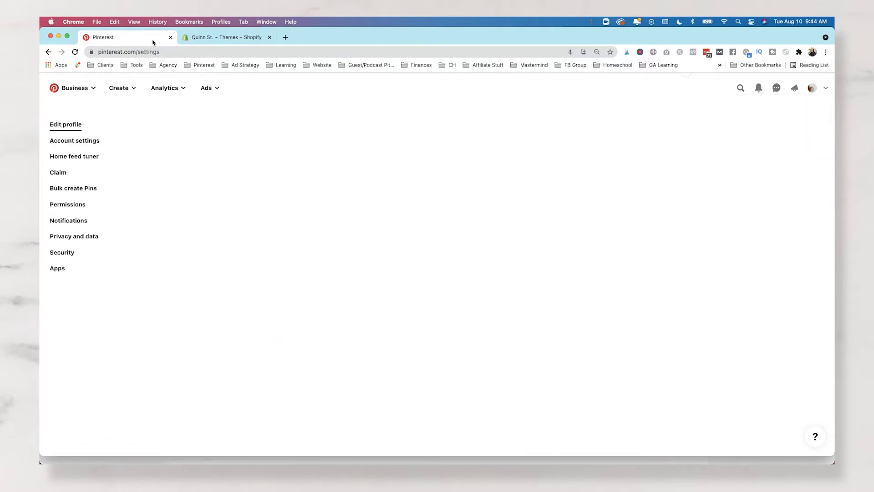
left_click(57, 172)
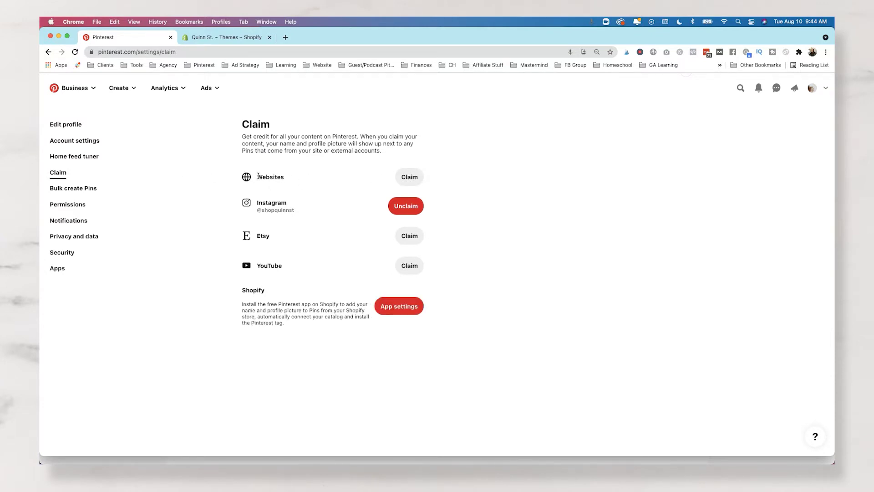
double_click(281, 177)
left_click(455, 178)
Start a website claim and review the HTML tag, HTML file and TXT record methods.
left_click(410, 177)
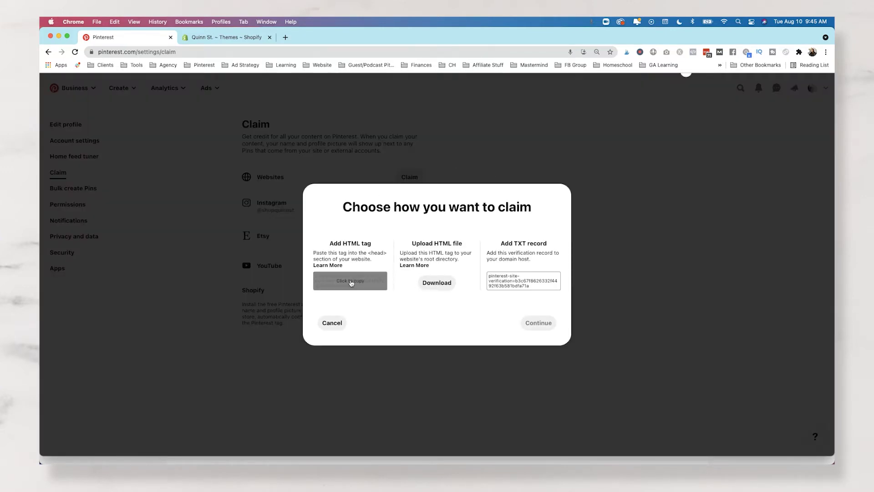
left_click_drag(330, 243, 373, 245)
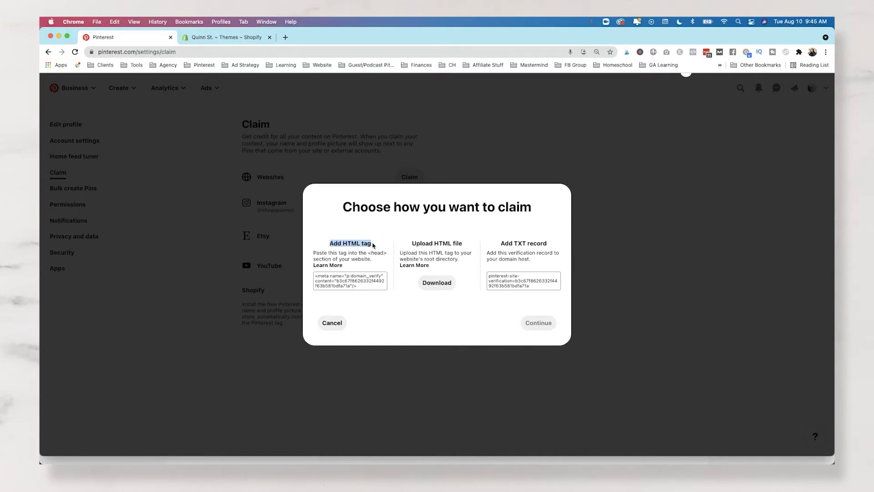
left_click_drag(412, 243, 549, 246)
left_click(501, 243)
left_click(504, 256)
left_click_drag(488, 254, 535, 261)
Copy the HTML verification meta tag and switch to the Shopify store tab.
left_click(523, 266)
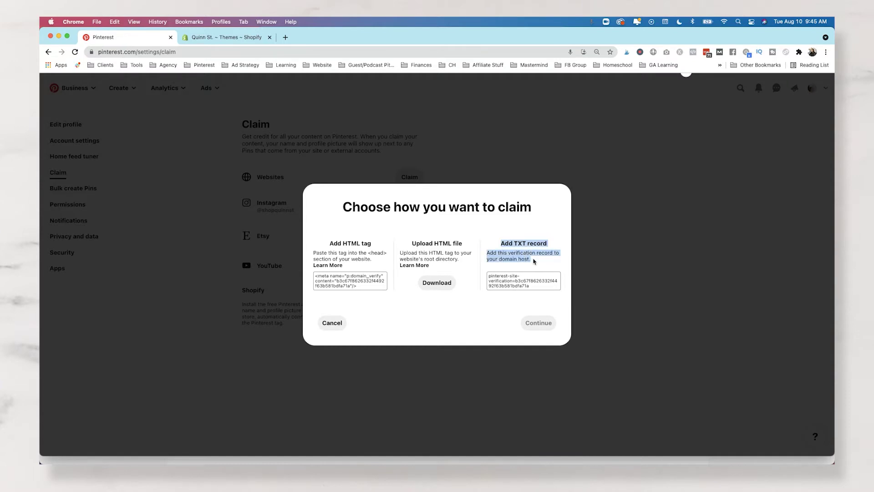
left_click(383, 253)
left_click(351, 282)
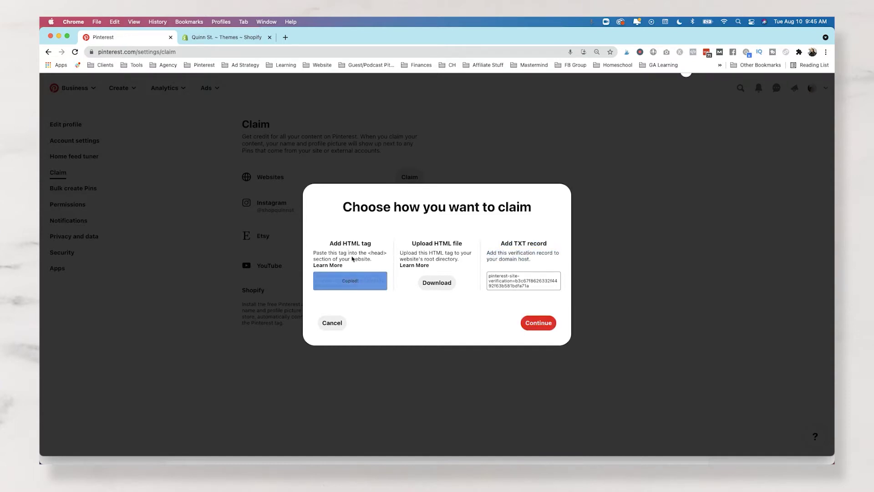
left_click(222, 37)
Open the code editor for the Narrative theme from Online Store > Themes.
left_click(78, 106)
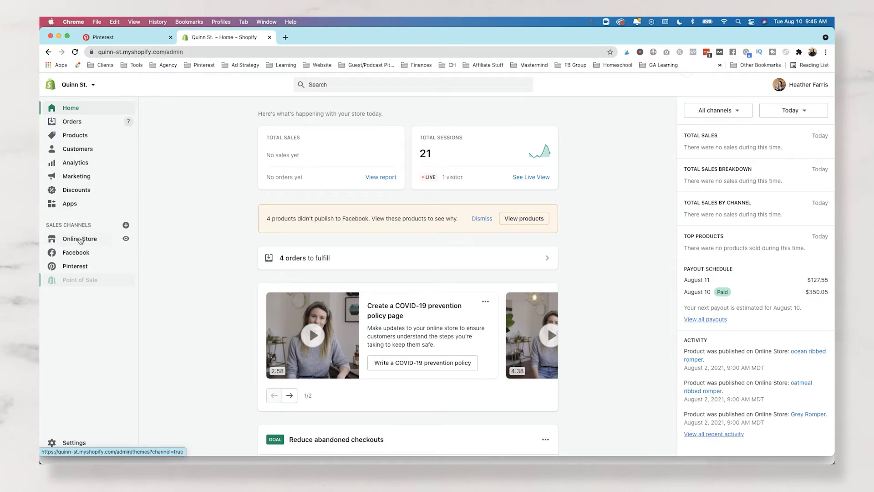
left_click(79, 239)
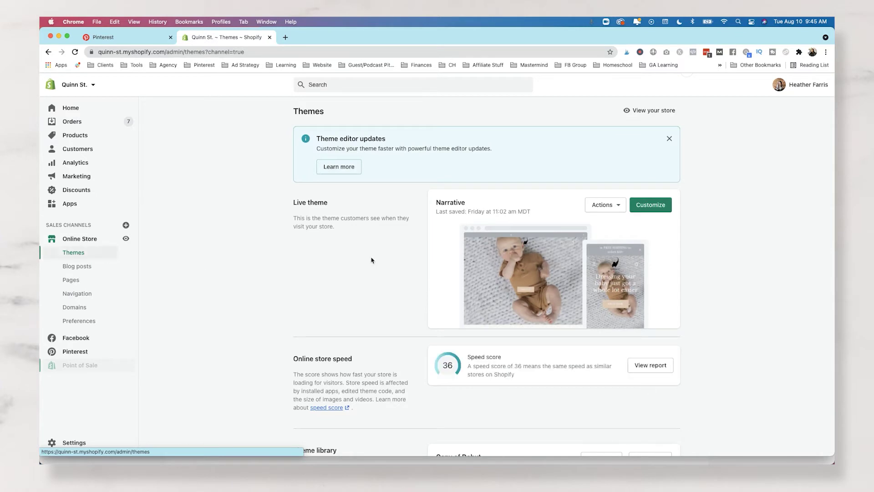
left_click(607, 204)
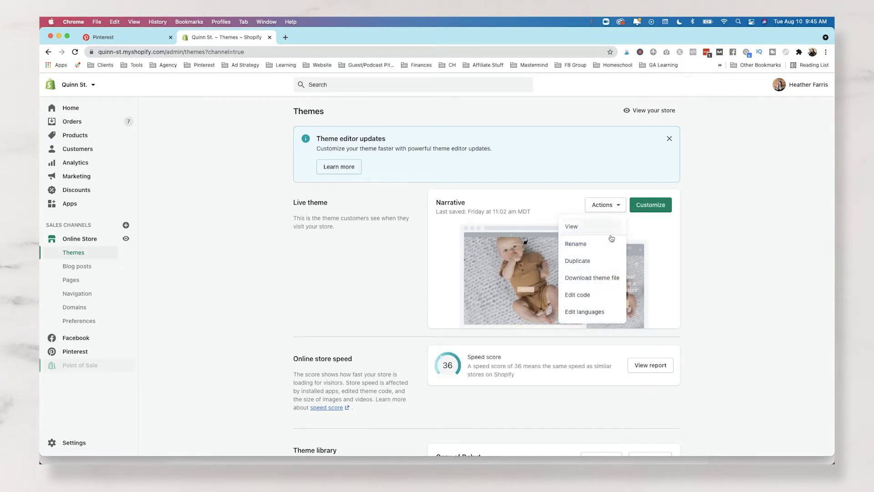
left_click(584, 296)
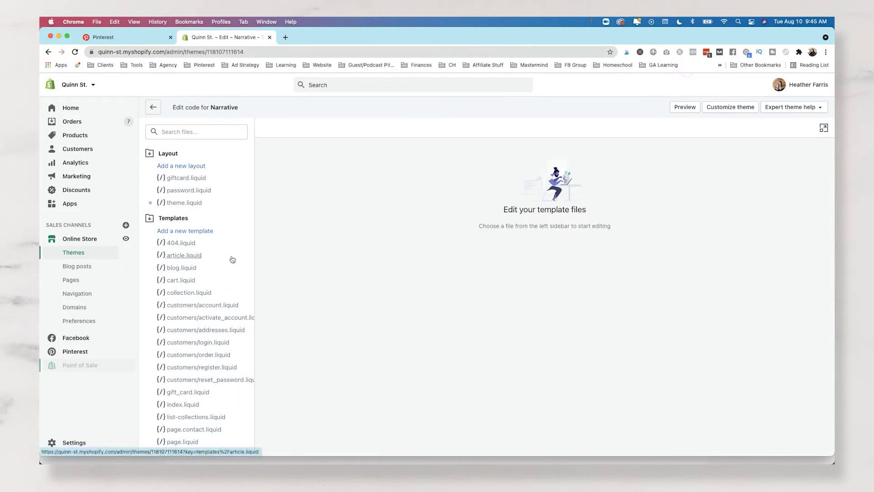
Find theme.liquid with a page search for 'theme.liquid' and open it.
scroll(227, 257, "down", 3)
scroll(233, 257, "down", 2)
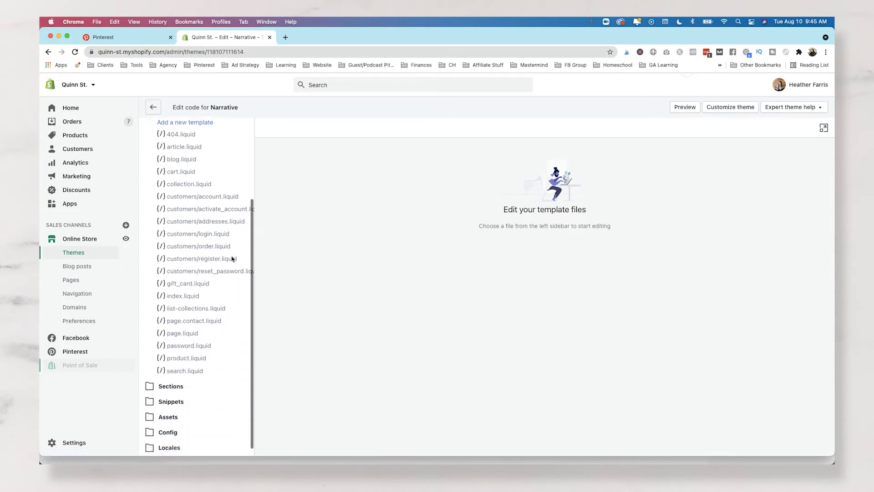
scroll(232, 259, "up", 5)
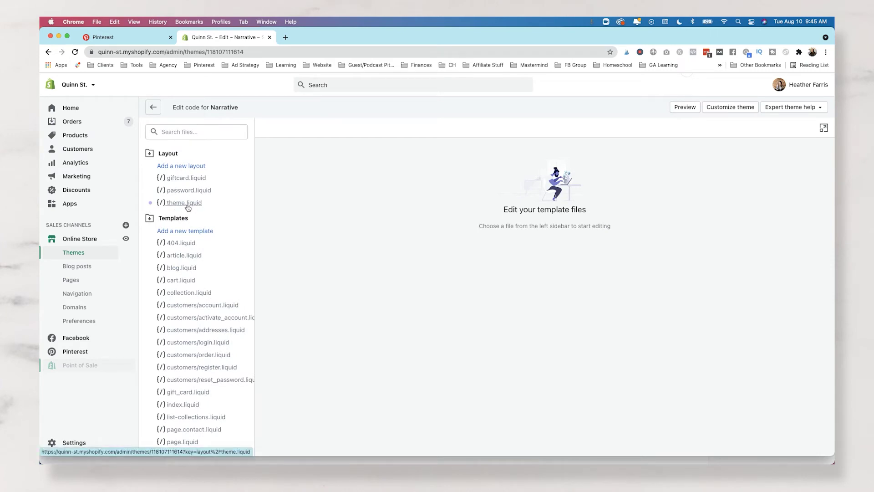
key("super+f")
type("the")
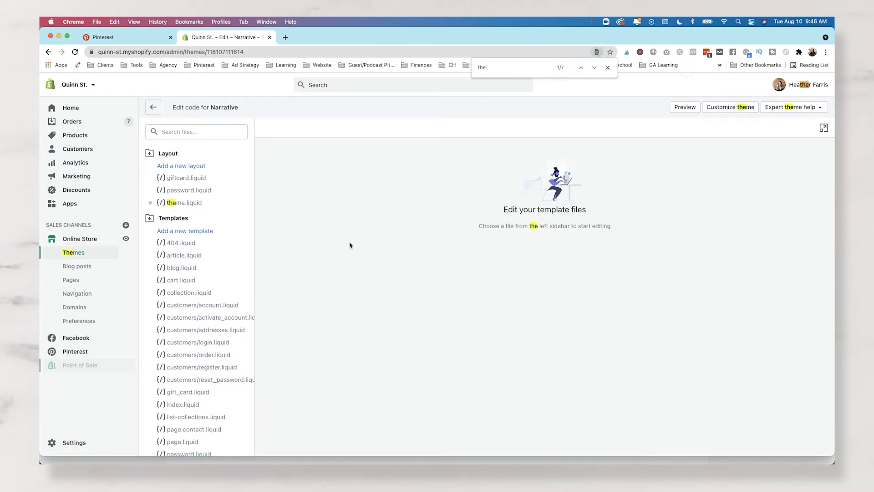
type("me.liquid")
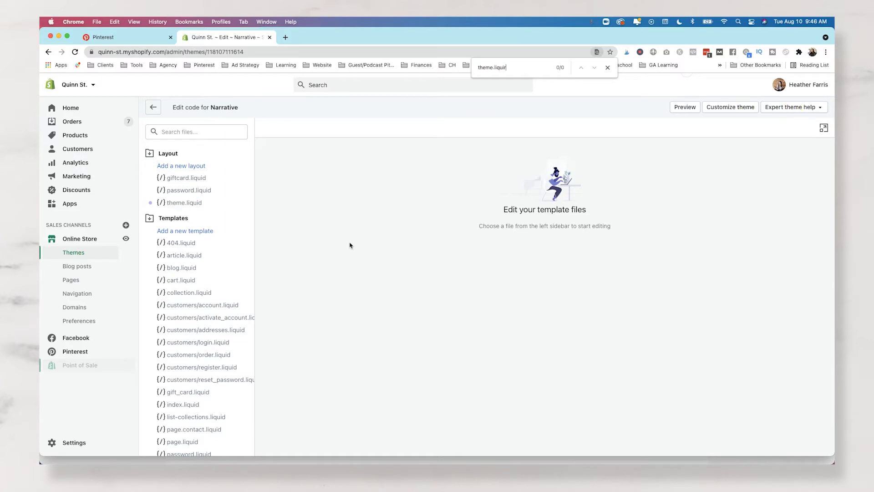
key("ctrl+Return")
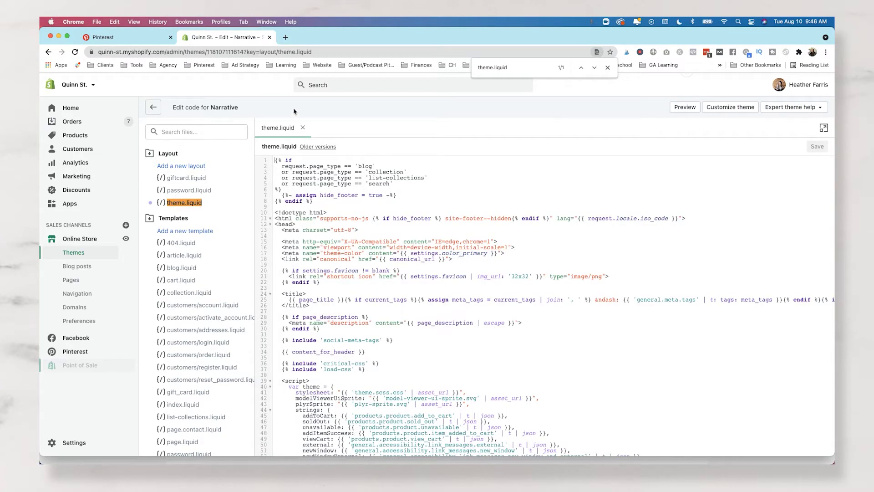
Scroll theme.liquid to the Google site verification tag around line 110.
left_click(607, 67)
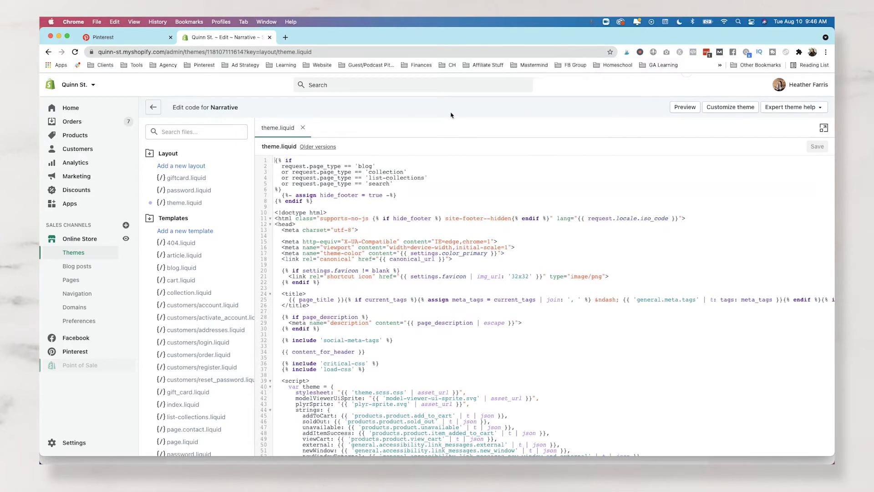
scroll(465, 225, "down", 2)
scroll(465, 225, "up", 2)
scroll(344, 230, "down", 5)
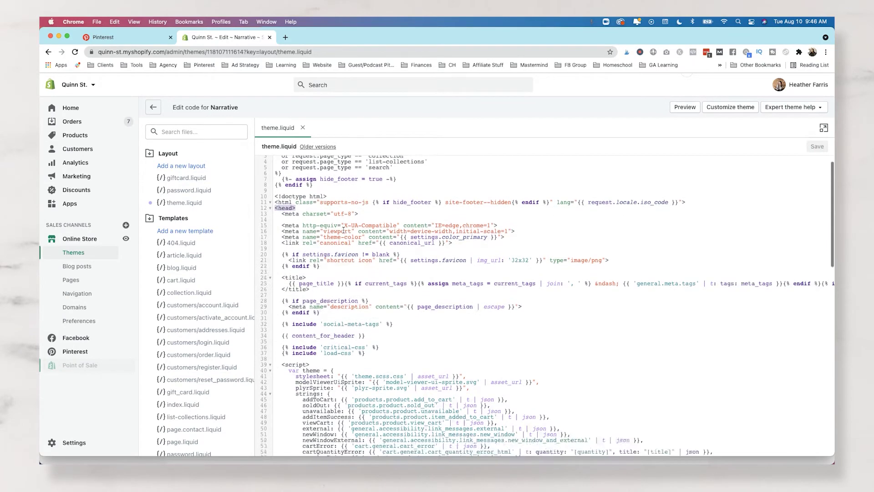
scroll(344, 230, "down", 13)
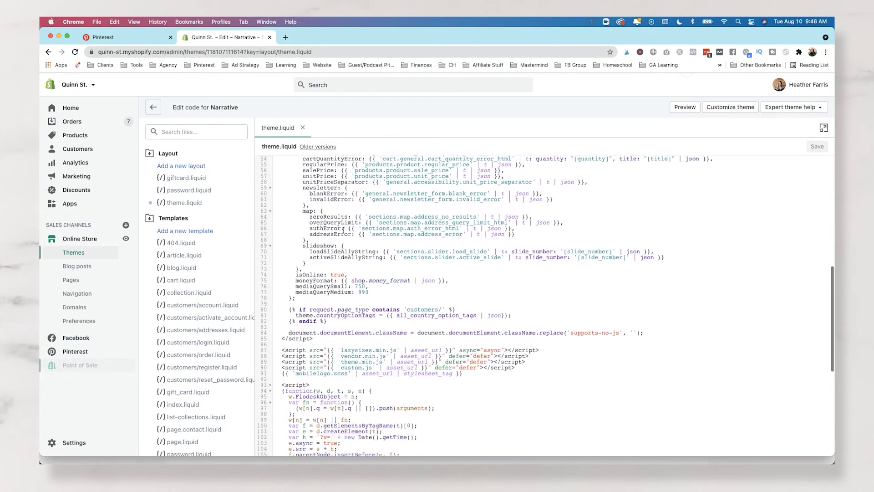
scroll(344, 230, "down", 8)
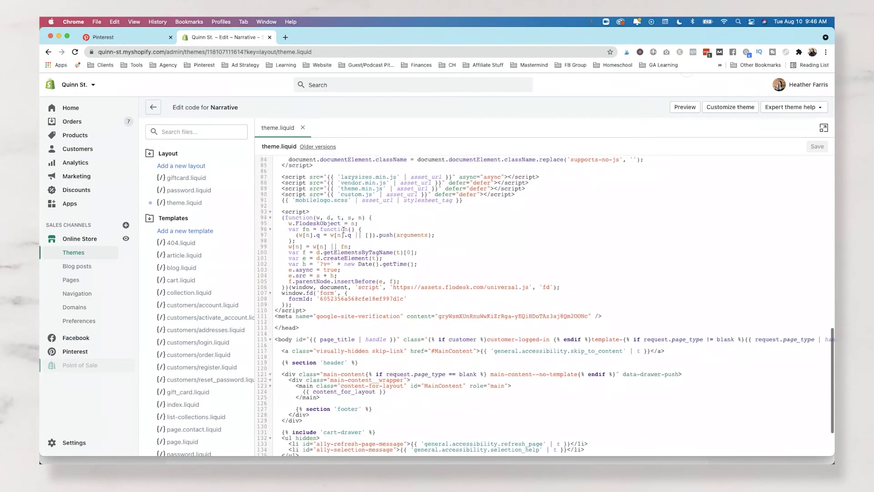
left_click_drag(300, 325, 276, 326)
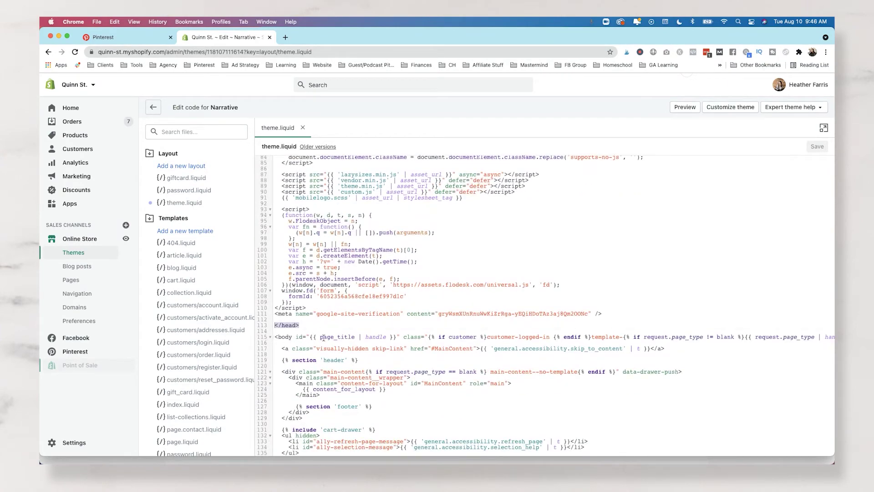
left_click(331, 309)
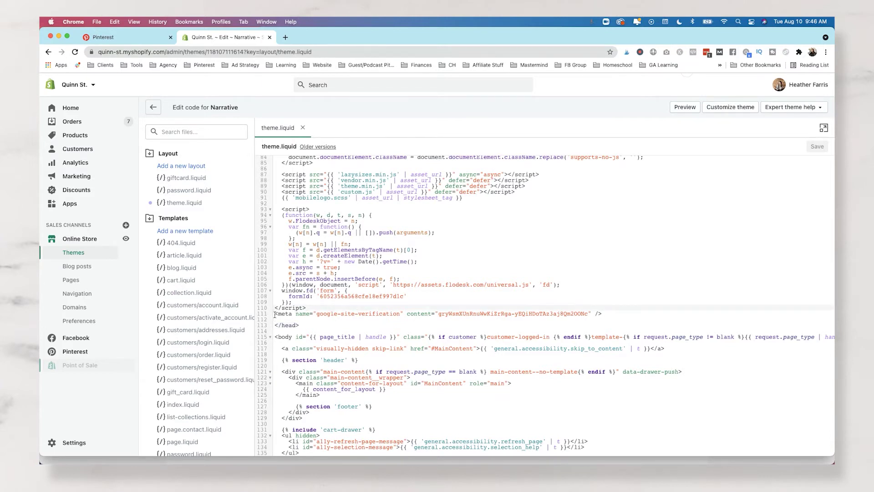
left_click_drag(275, 314, 604, 318)
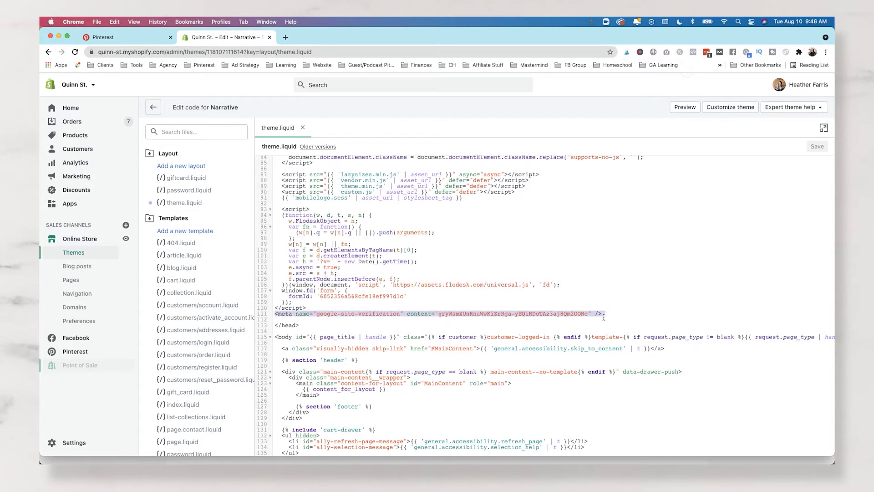
Paste the Pinterest meta tag on a new line below the Google tag and save.
left_click(610, 314)
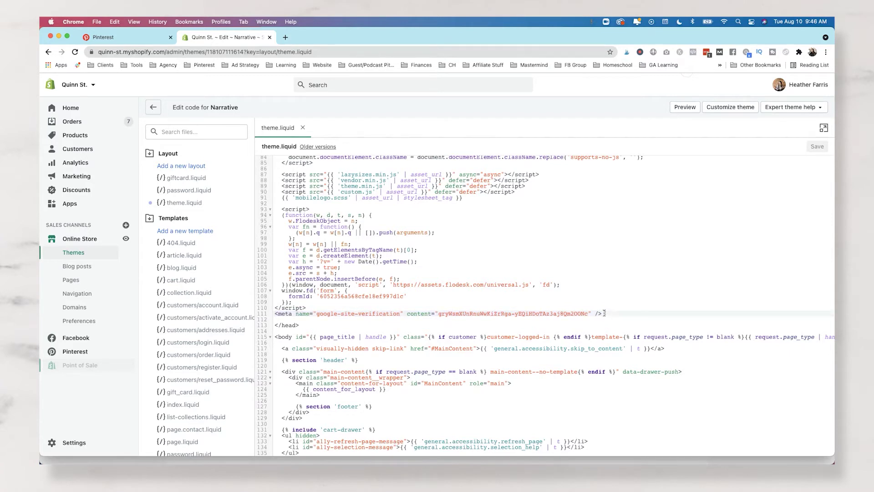
key("Return")
key("Return")
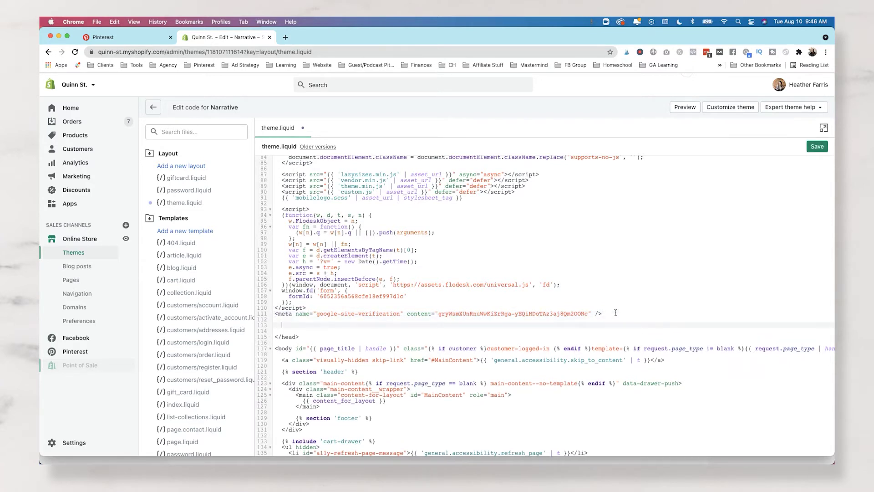
type("<meta name=\"p:domain_verify\" content=\"b3c67f8626332f4492f63b581bdfa71a\"/>")
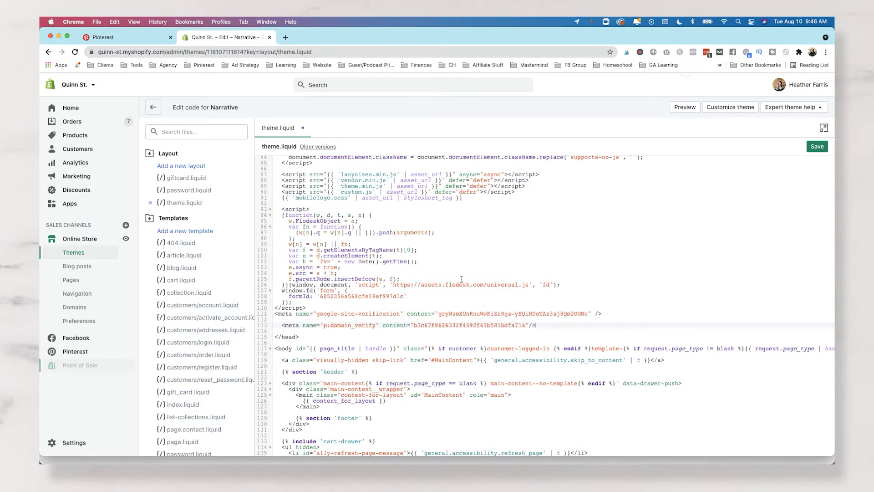
scroll(346, 183, "down", 1)
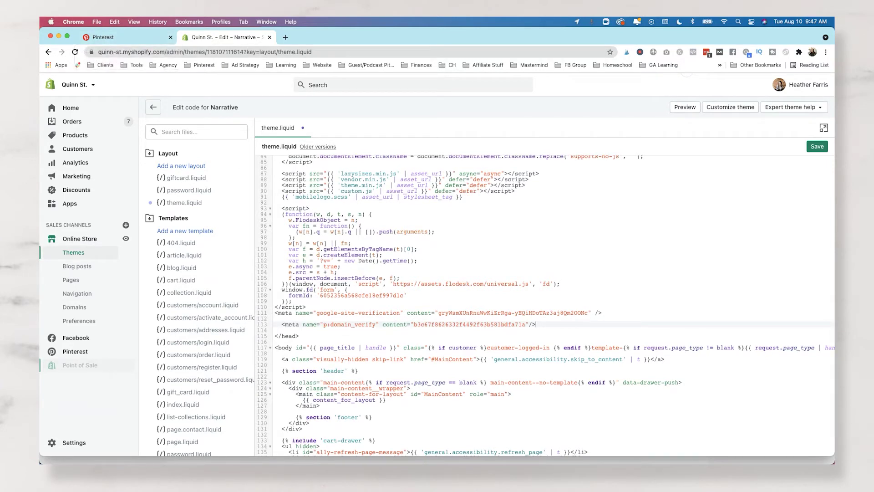
left_click(815, 147)
Continue Pinterest's claim dialog to the website URL verification step.
left_click(135, 38)
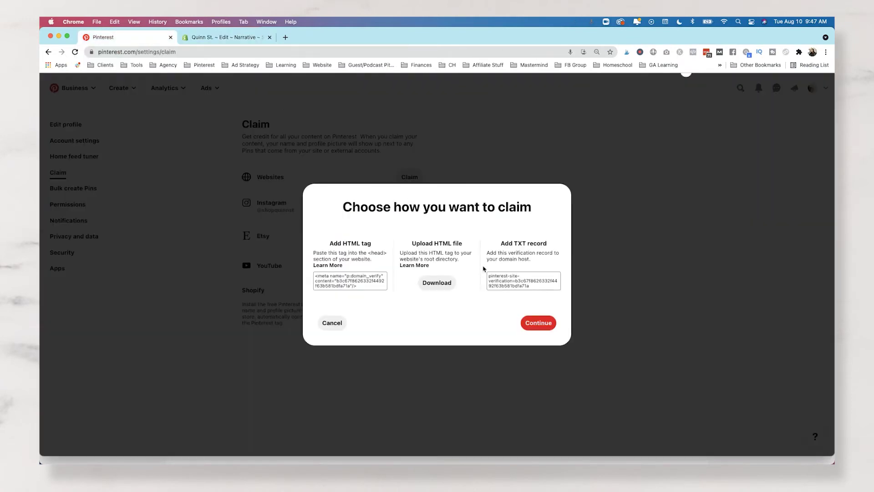
left_click(544, 327)
left_click(424, 281)
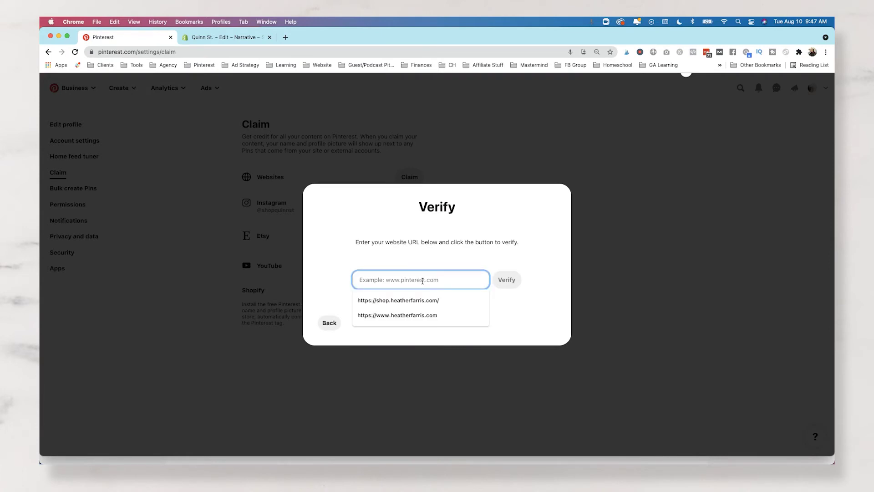
Load the shopquinnst.com storefront in a new browser tab to get its URL.
left_click(221, 37)
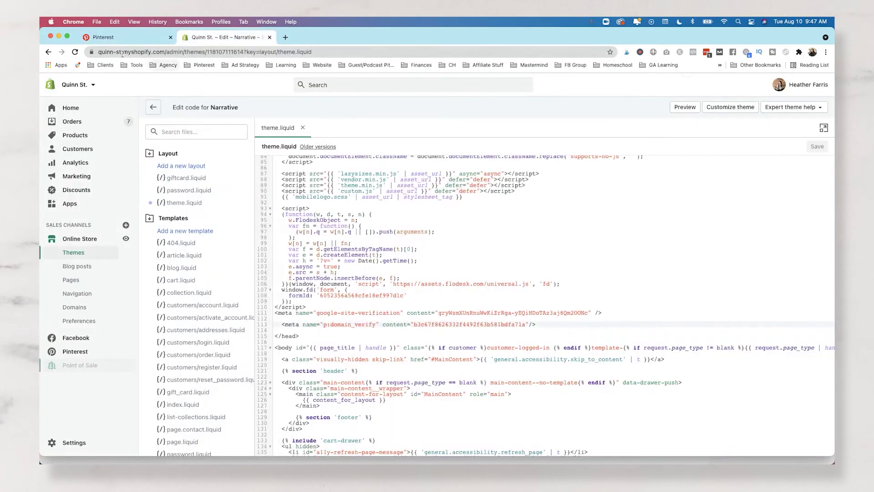
left_click(286, 38)
type("shop")
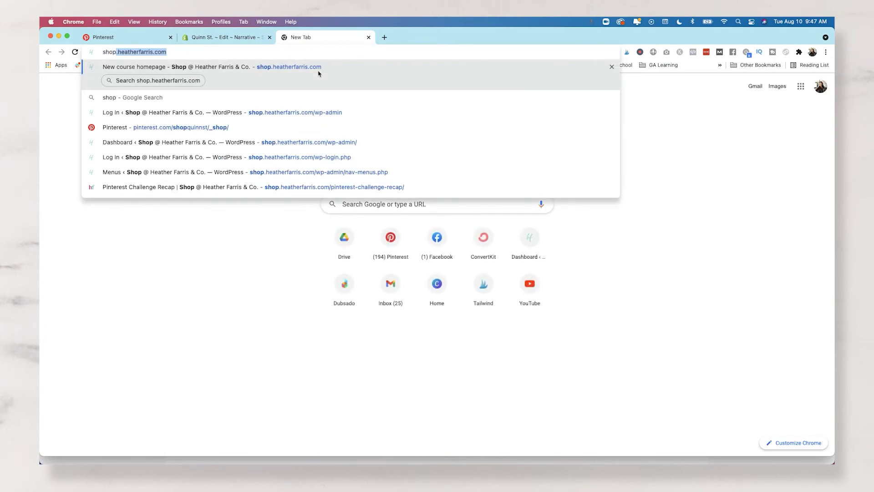
type("quinnst")
key("Return")
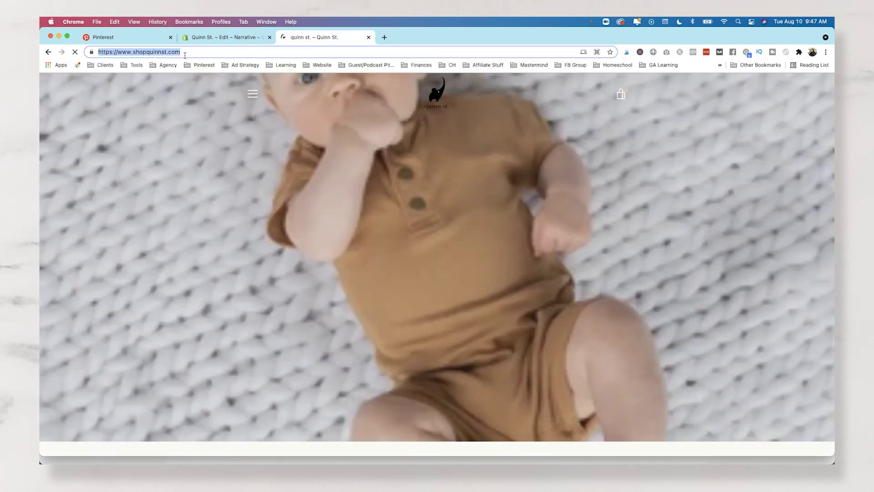
left_click(125, 38)
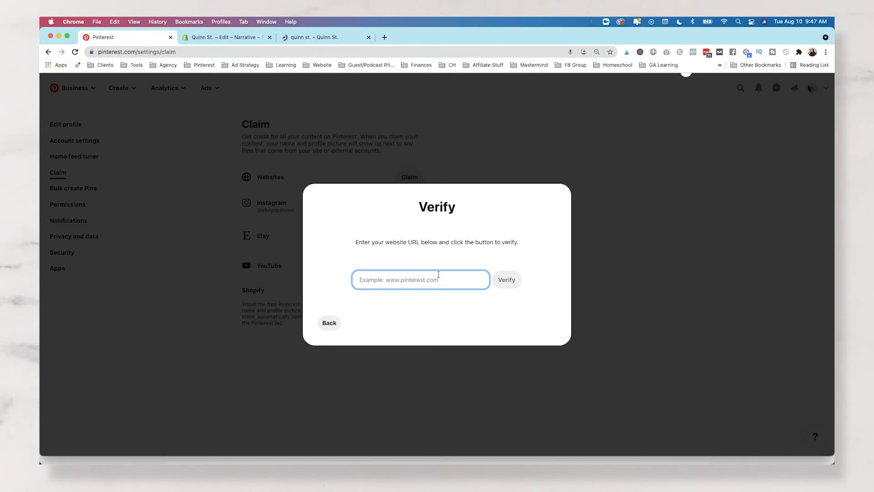
type("https://www.shopquinnst.com/")
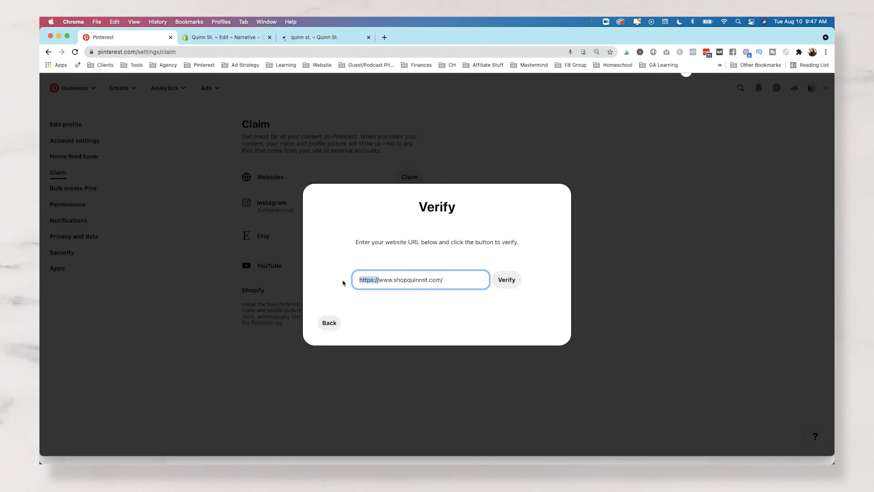
key("BackSpace")
left_click(505, 280)
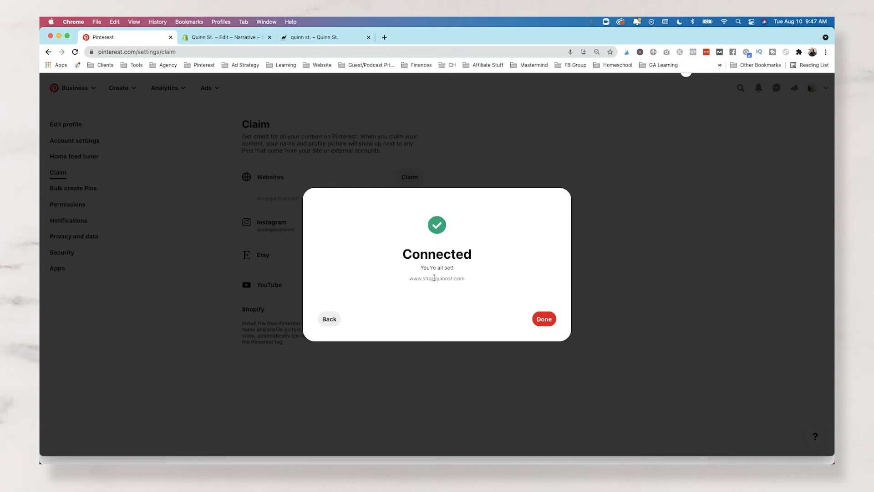
left_click(543, 318)
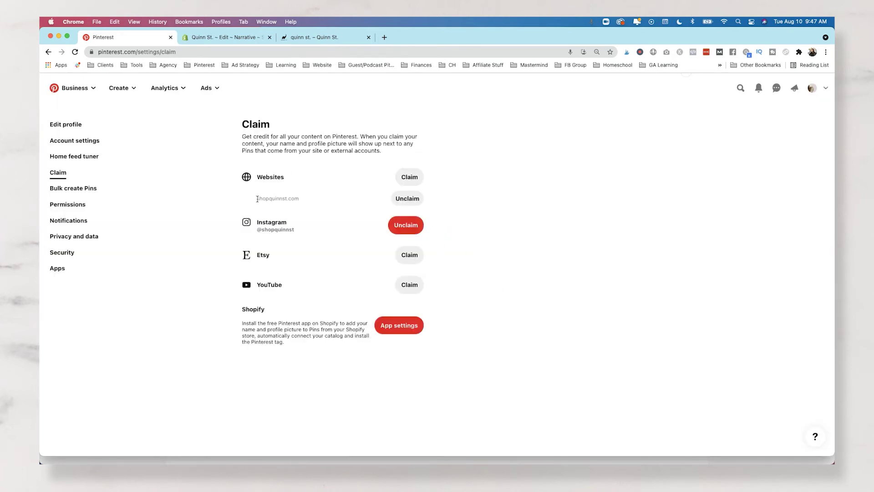
Check shopquinnst.com is listed under Websites, then open the Quinn St. profile page.
left_click_drag(256, 201, 318, 201)
left_click(279, 161)
left_click(812, 88)
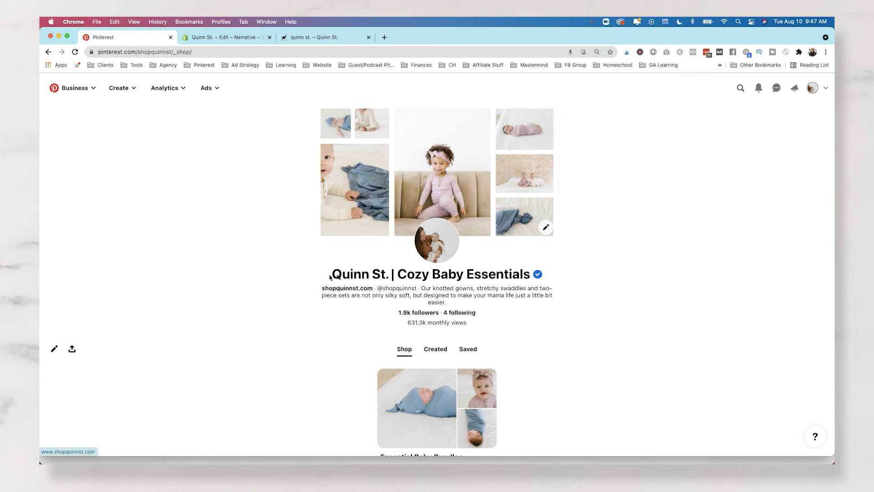
Open the top-right account menu listing the switchable business accounts.
mouse_move(541, 276)
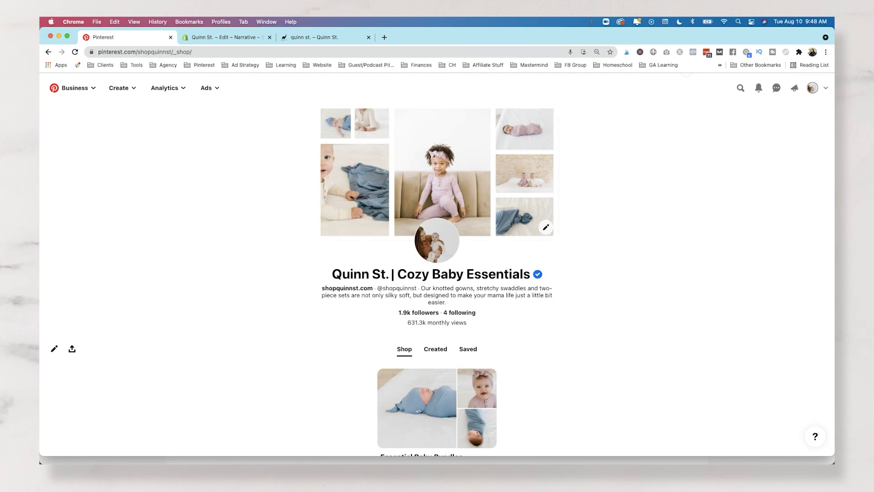
left_click(826, 88)
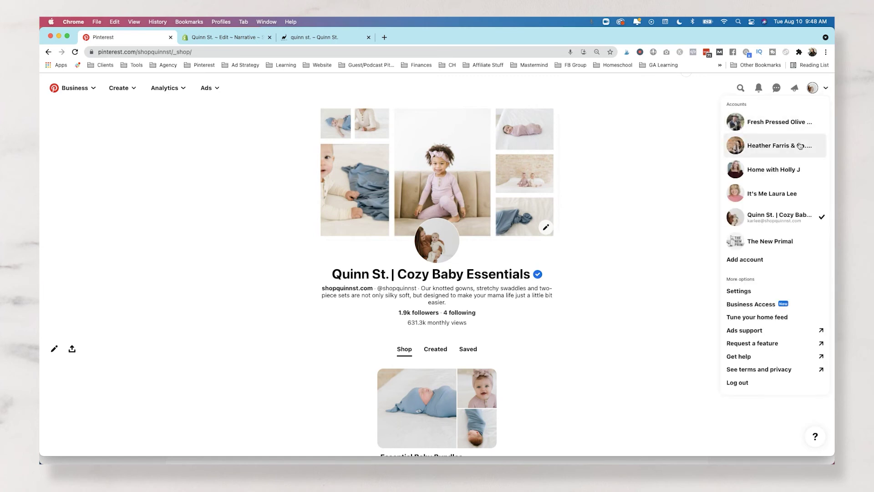
Go back to Settings > Claim and highlight the claimed shopquinnst.com row under Websites.
left_click(757, 291)
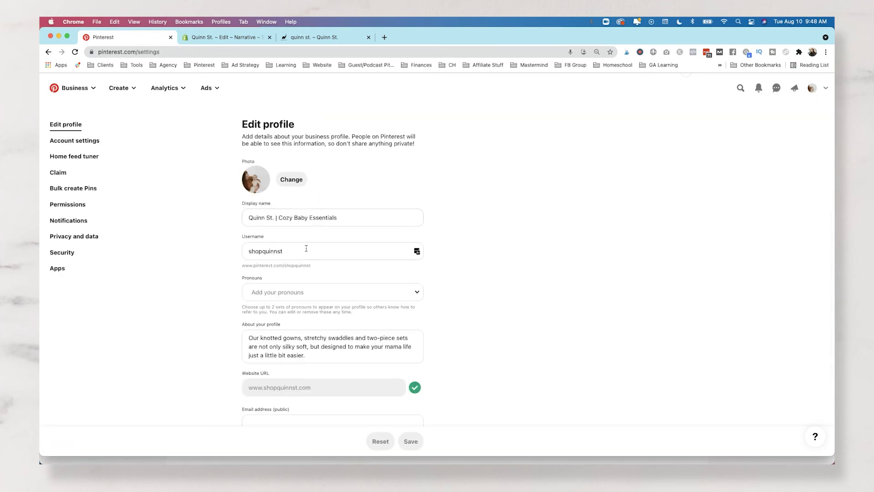
left_click(57, 172)
left_click_drag(257, 199, 324, 203)
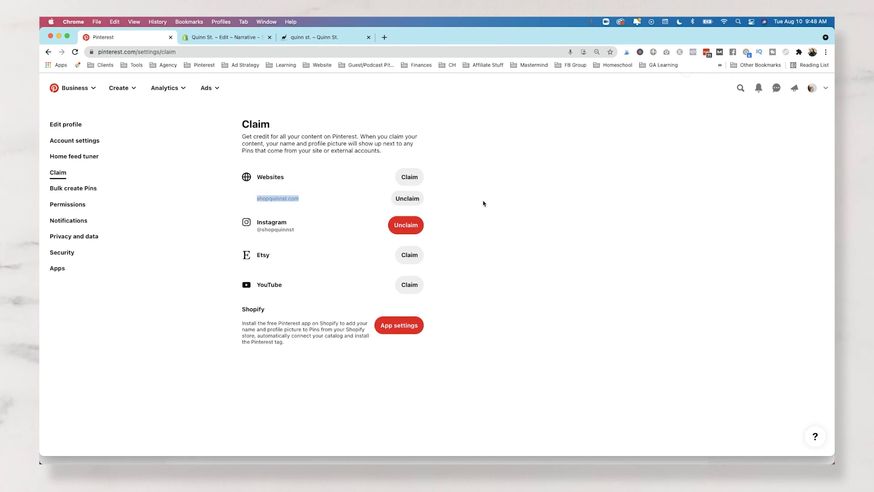
left_click(536, 214)
left_click_drag(255, 199, 418, 202)
left_click(548, 195)
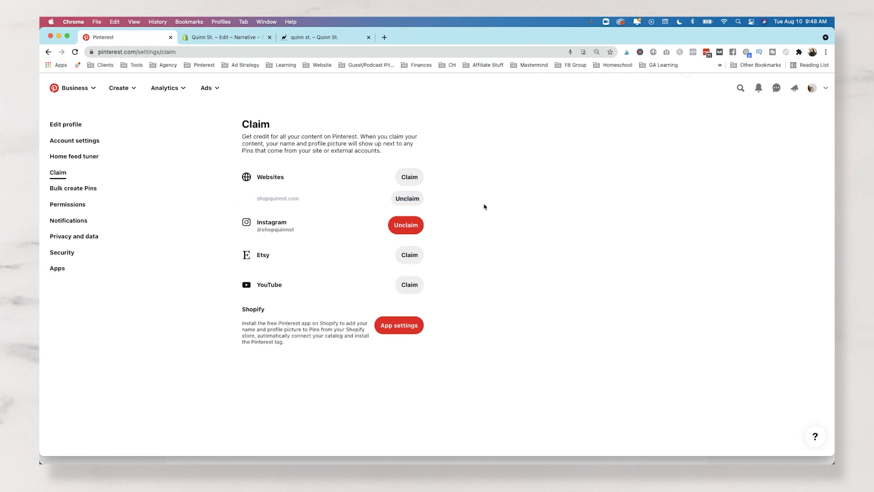